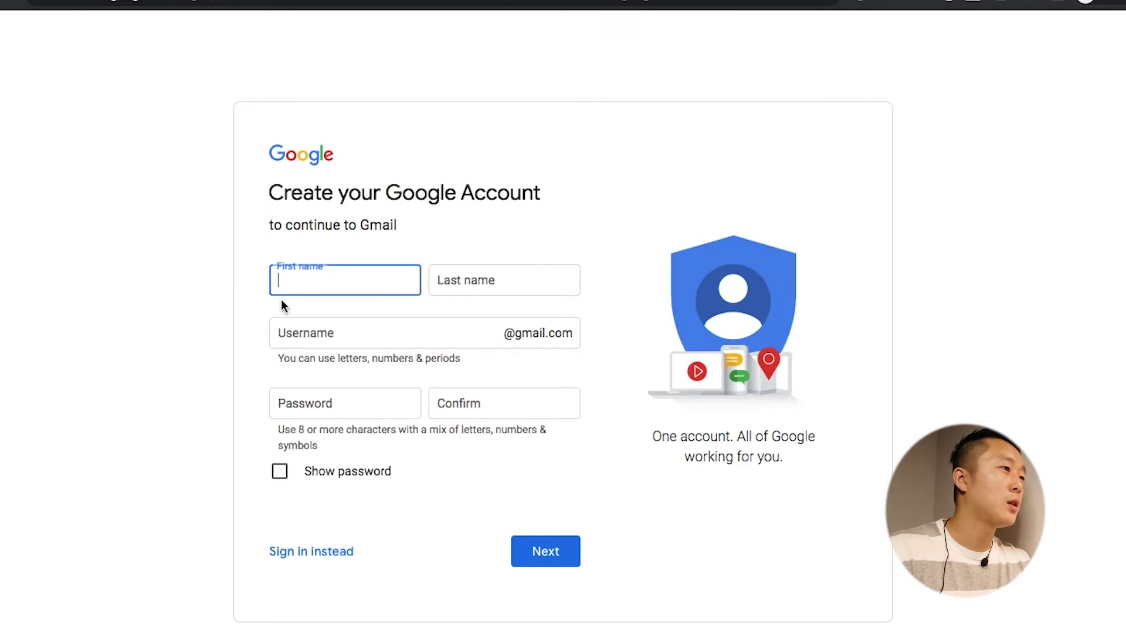
Enter the first name, last name and a new Gmail username
key(Tab)
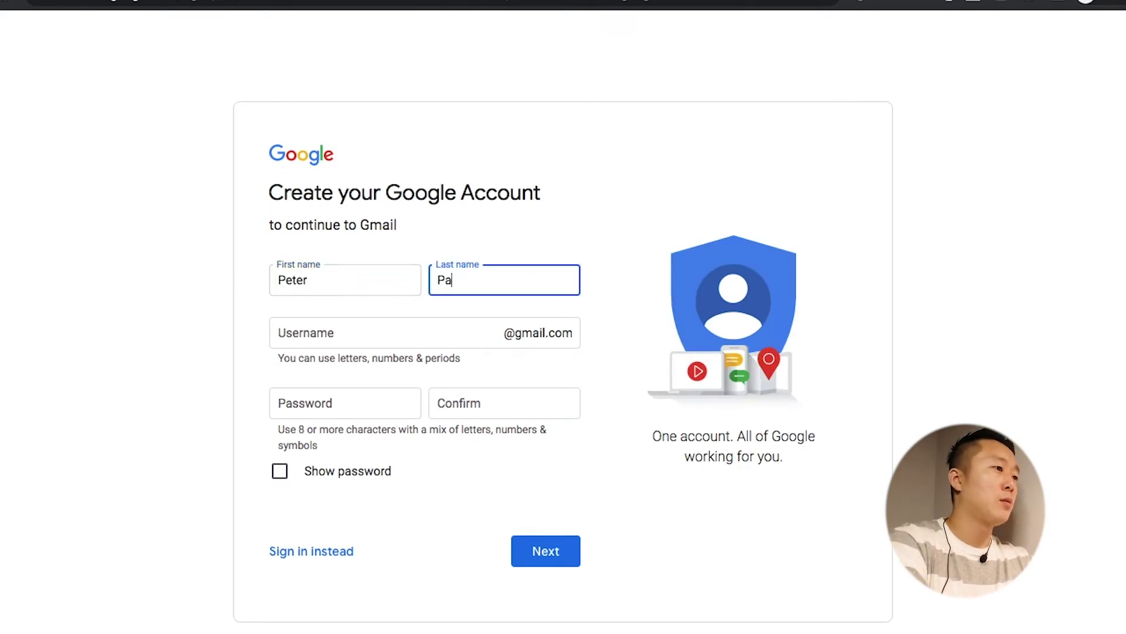
key(Tab)
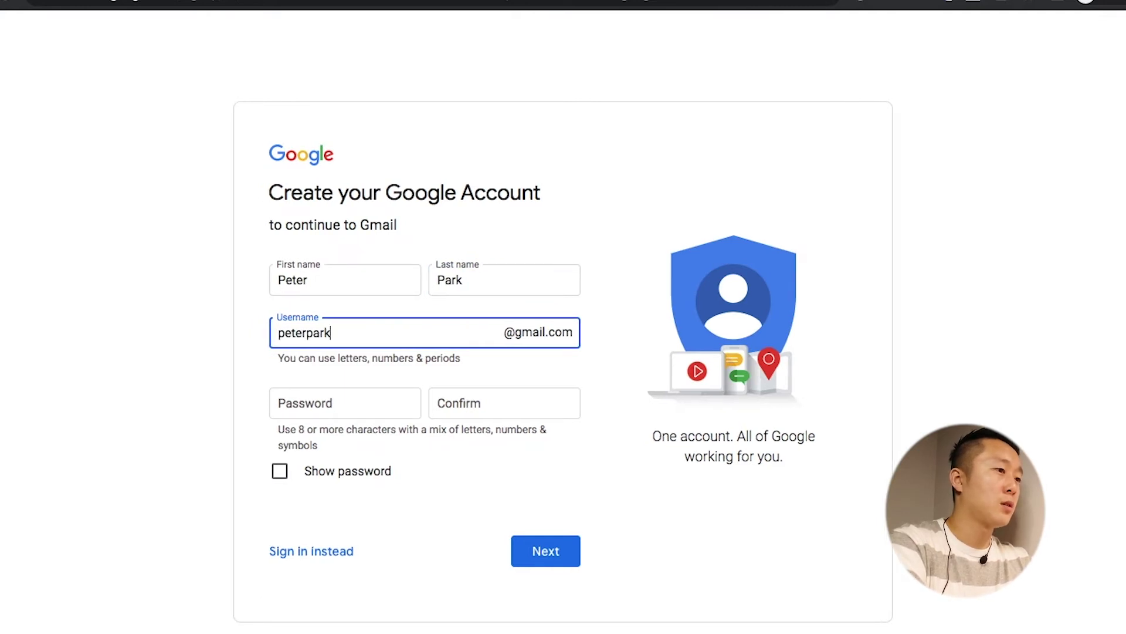
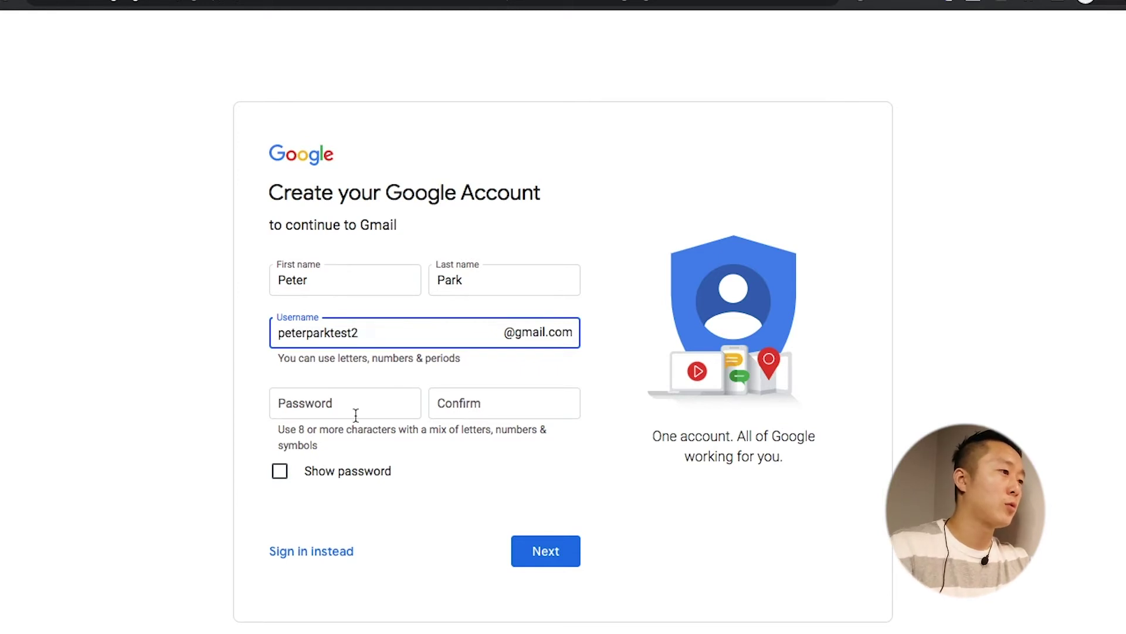
Set the account password and its matching confirmation, then submit the page
click(350, 404)
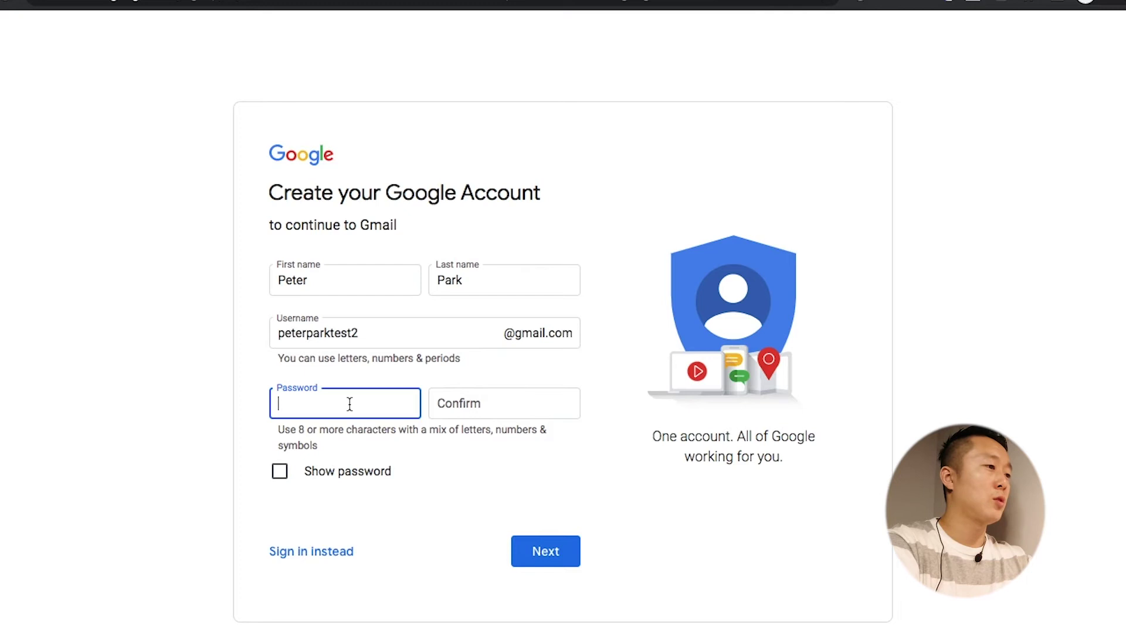
click(504, 403)
double_click(271, 392)
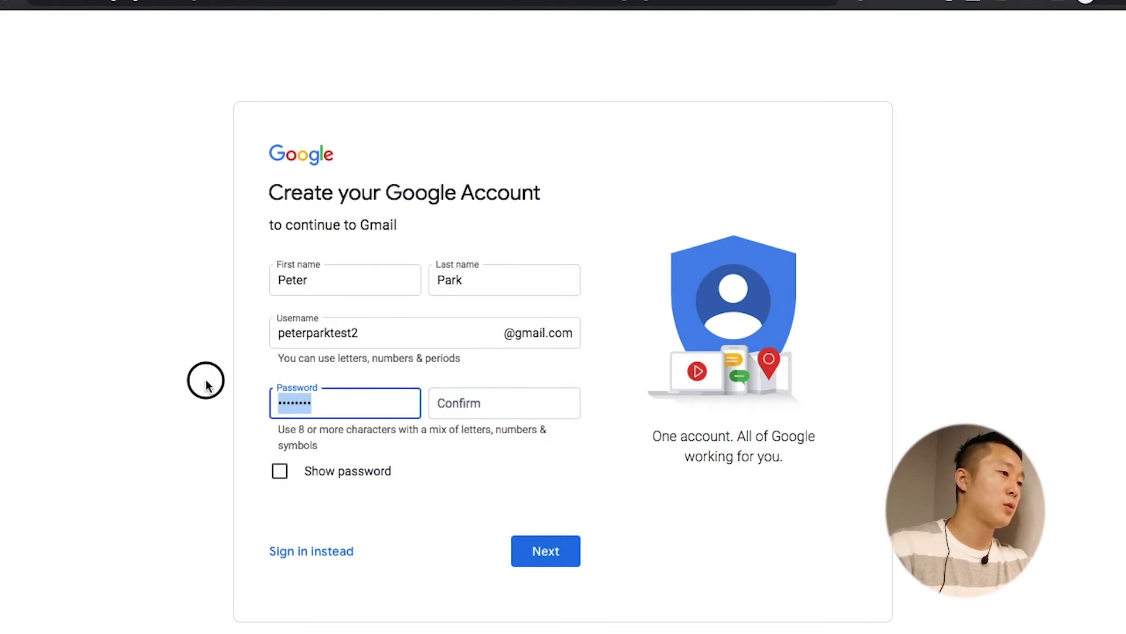
key(BackSpace)
key(Tab)
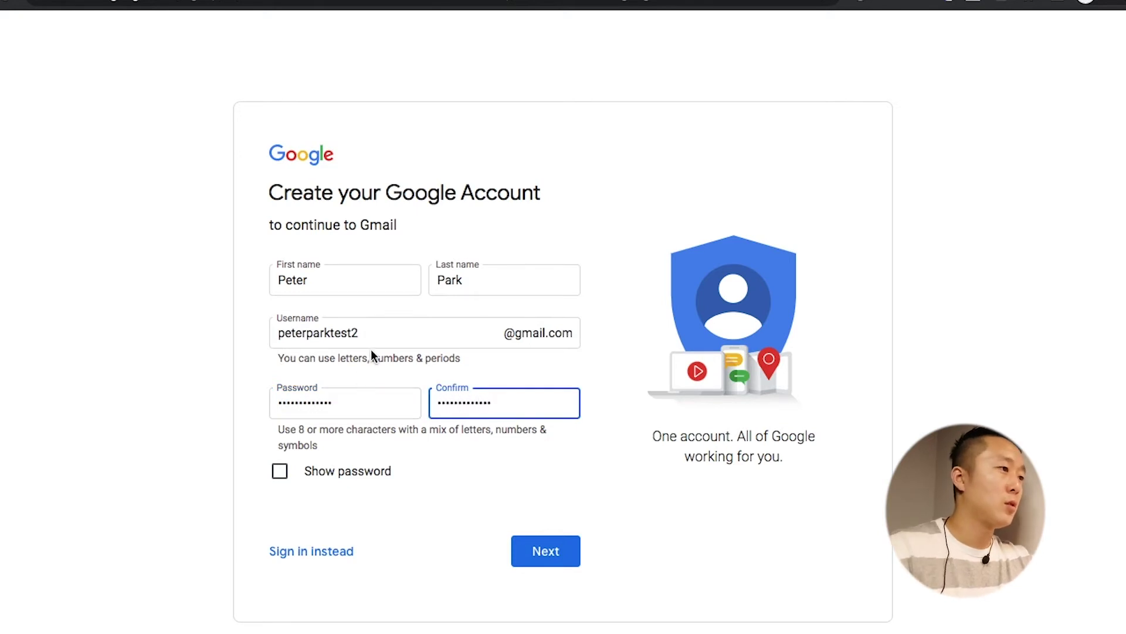
click(544, 555)
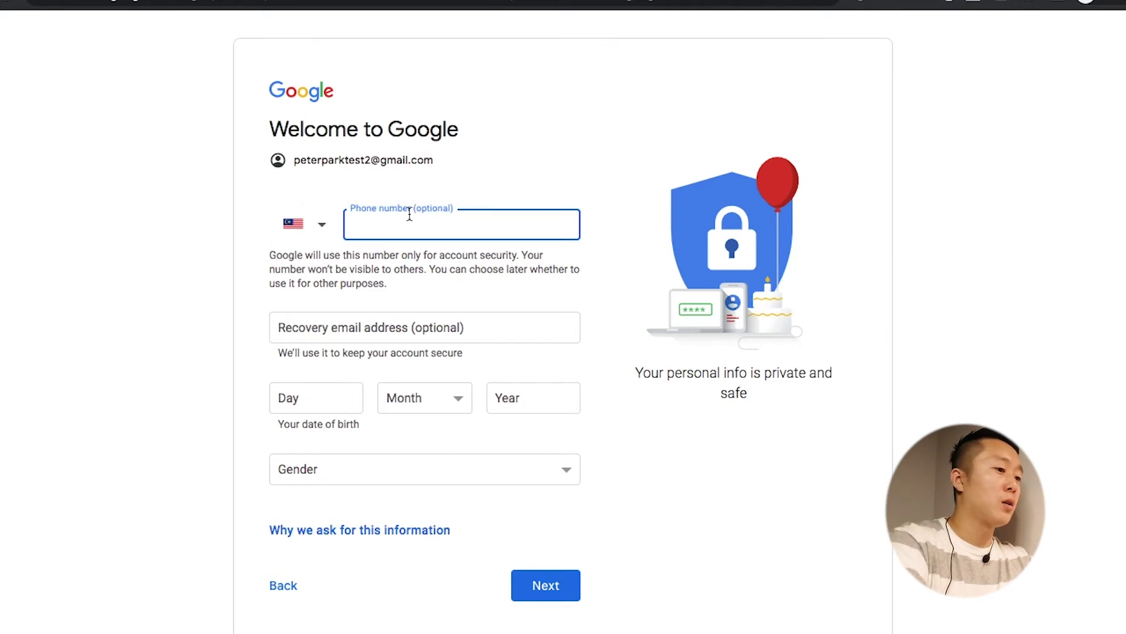
Enter the phone number, birth date 1 February 1990 and gender Rather not say, then submit
text(0123456789)
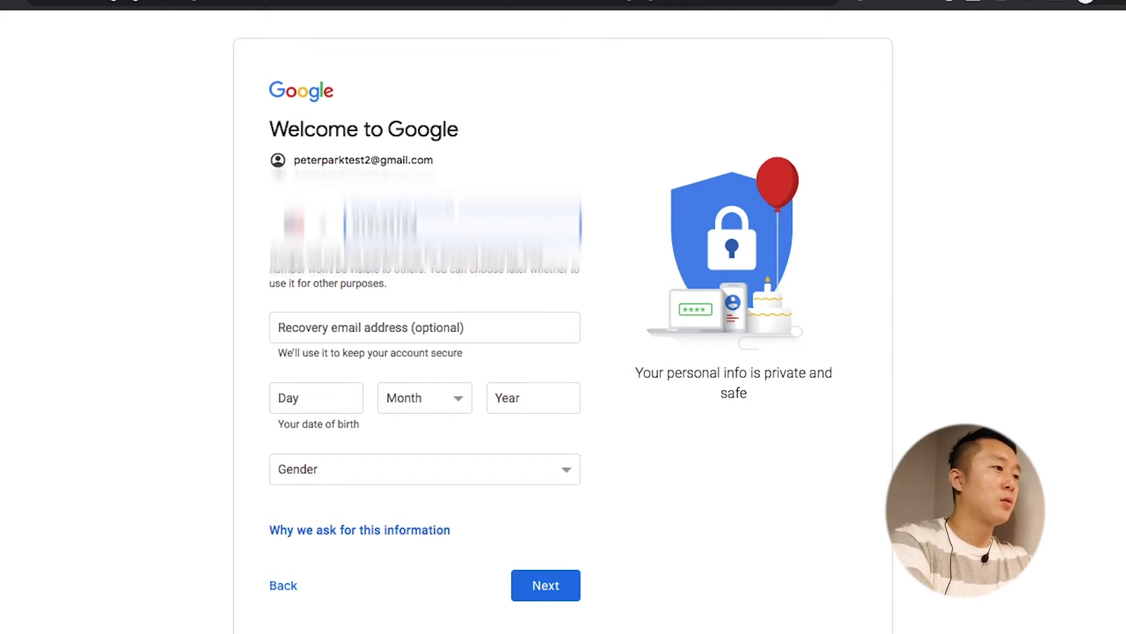
click(319, 390)
text(1)
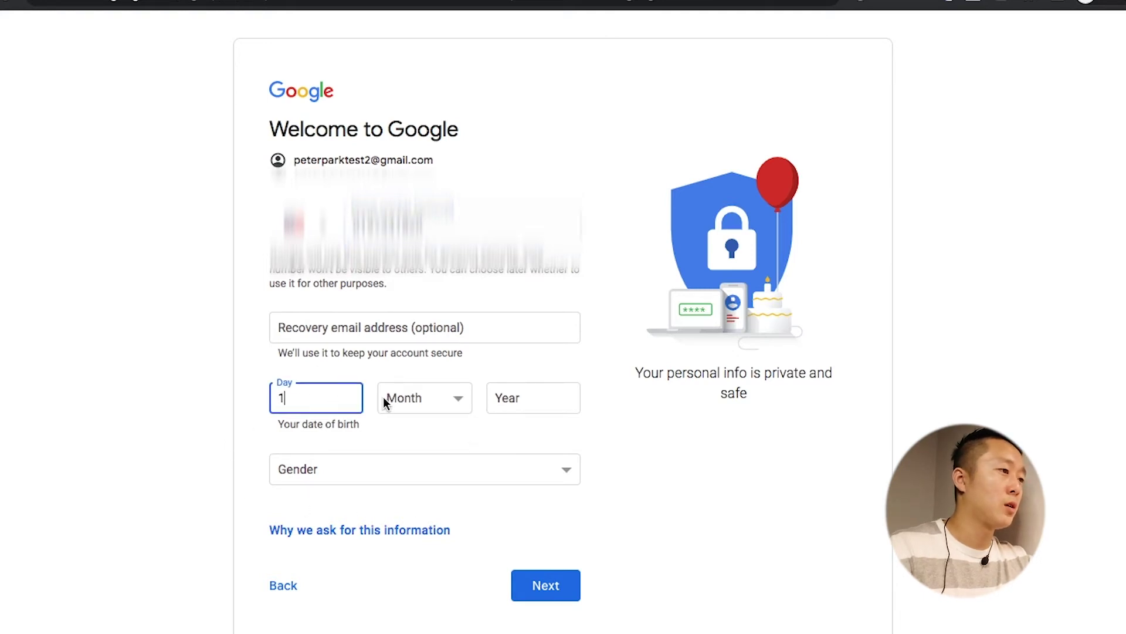
click(381, 398)
click(431, 415)
click(559, 408)
text(1990)
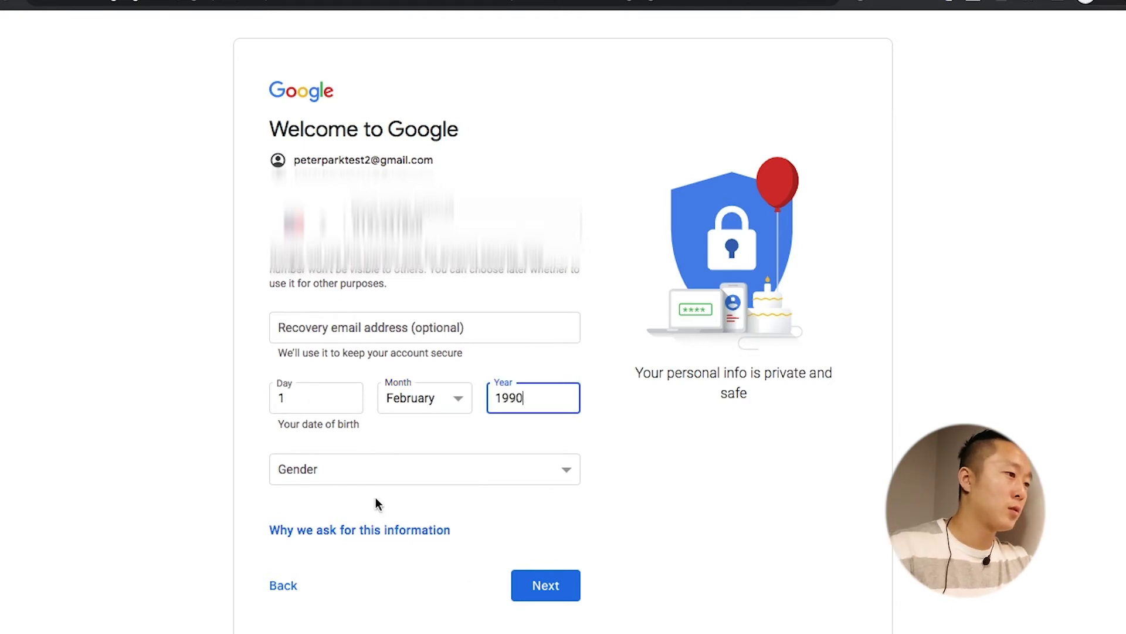
click(368, 470)
click(366, 503)
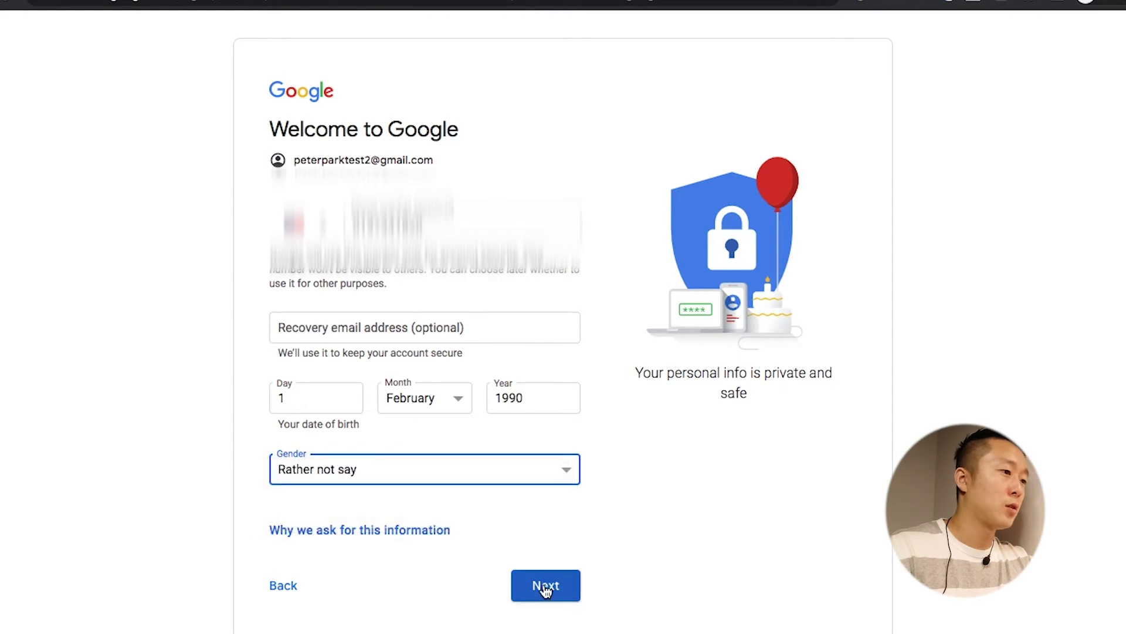
click(545, 587)
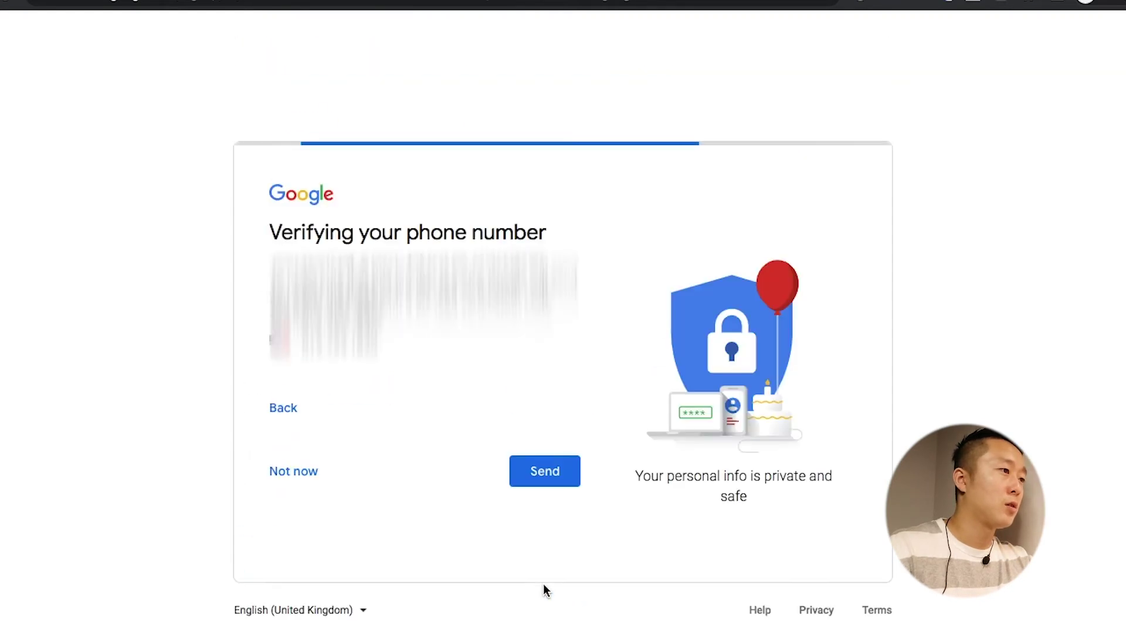
Have a verification code texted, enter the received code and verify the phone number
click(545, 471)
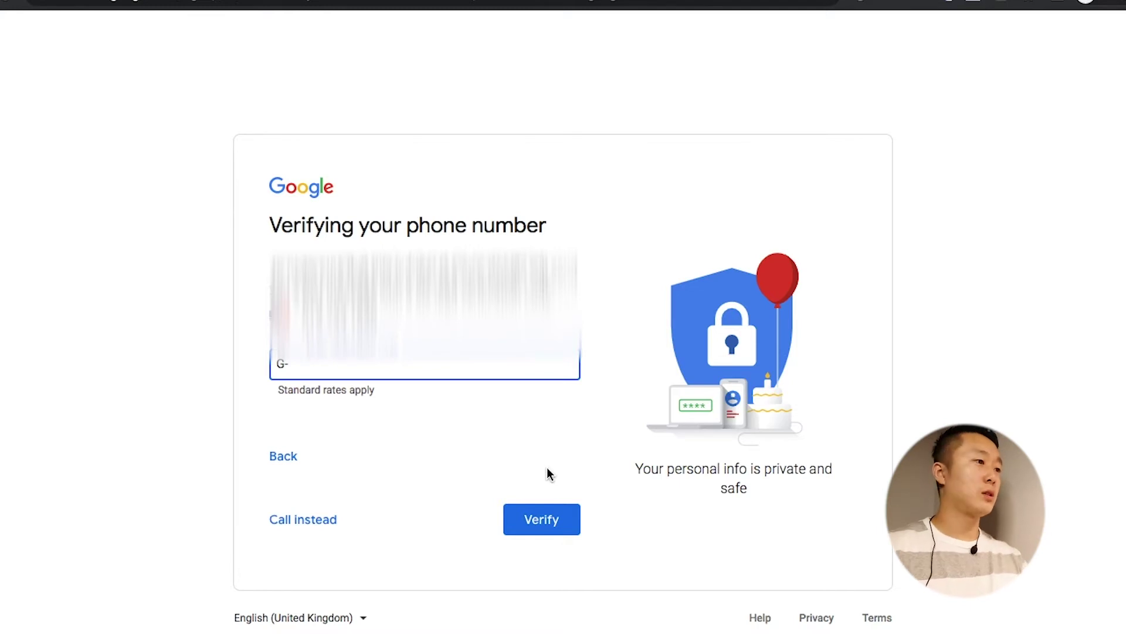
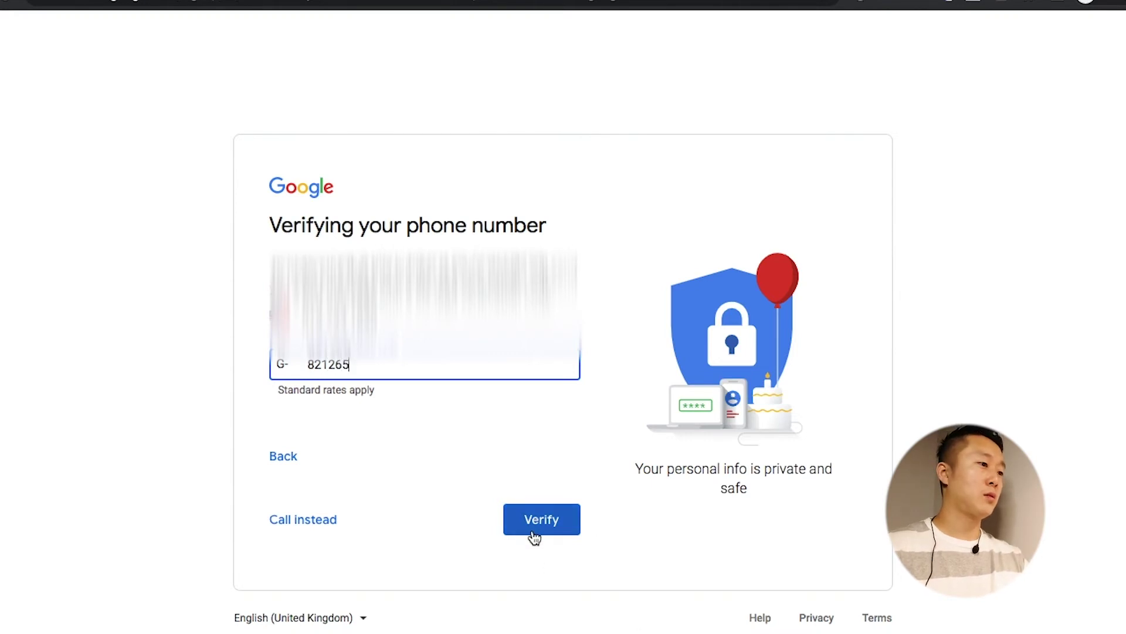
click(537, 523)
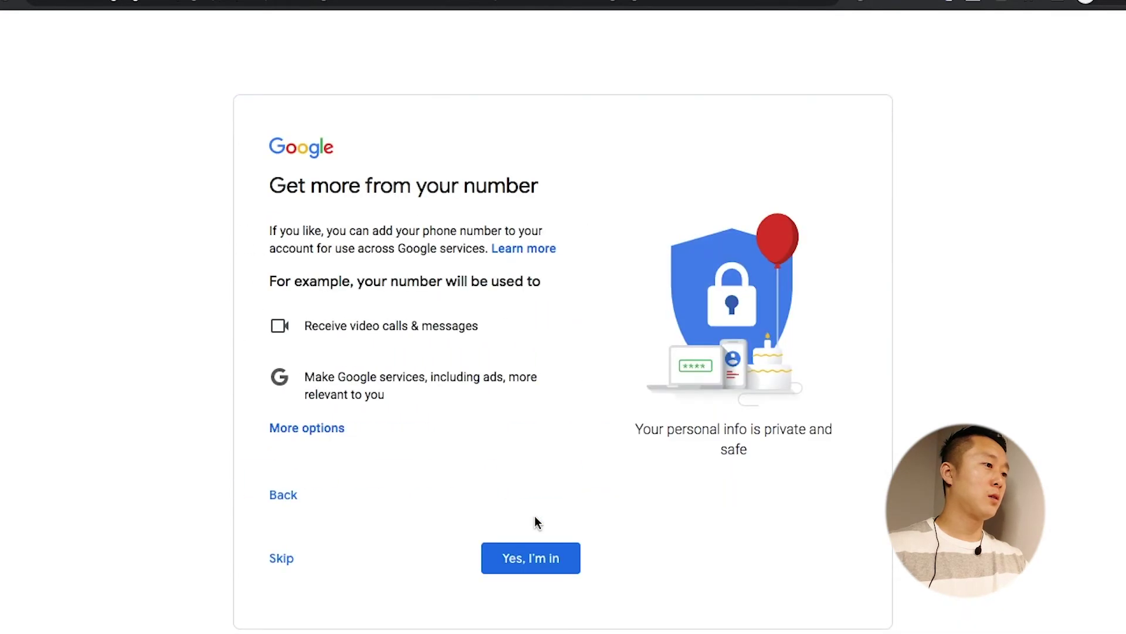
Skip extra uses of the phone number and agree to the Privacy and Terms
click(284, 562)
scroll(370, 598, down, 15)
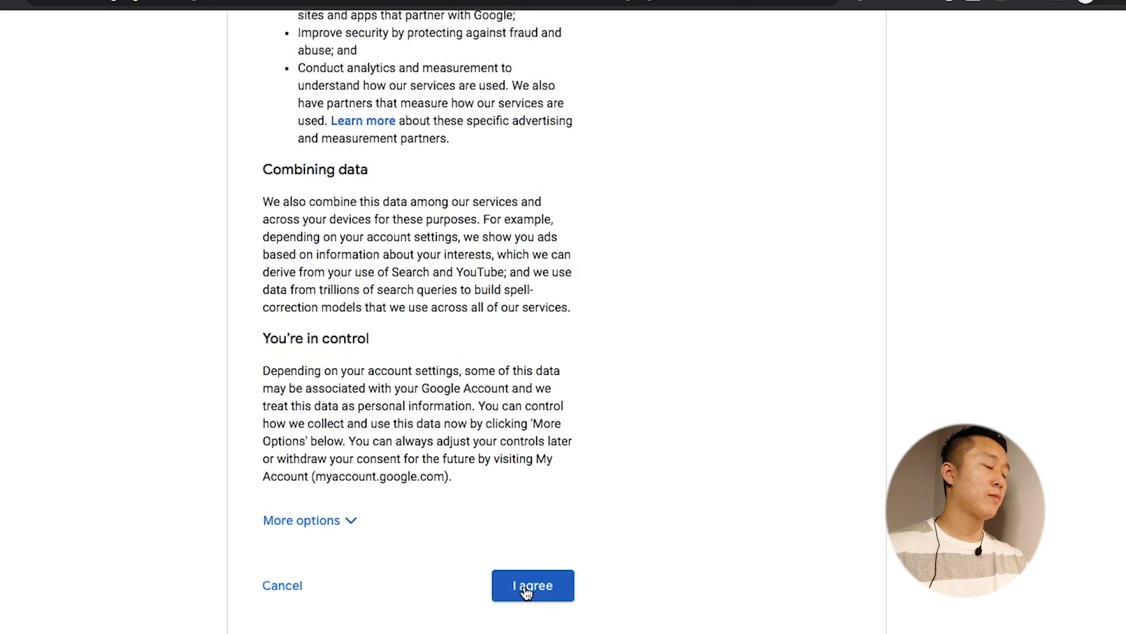
click(526, 588)
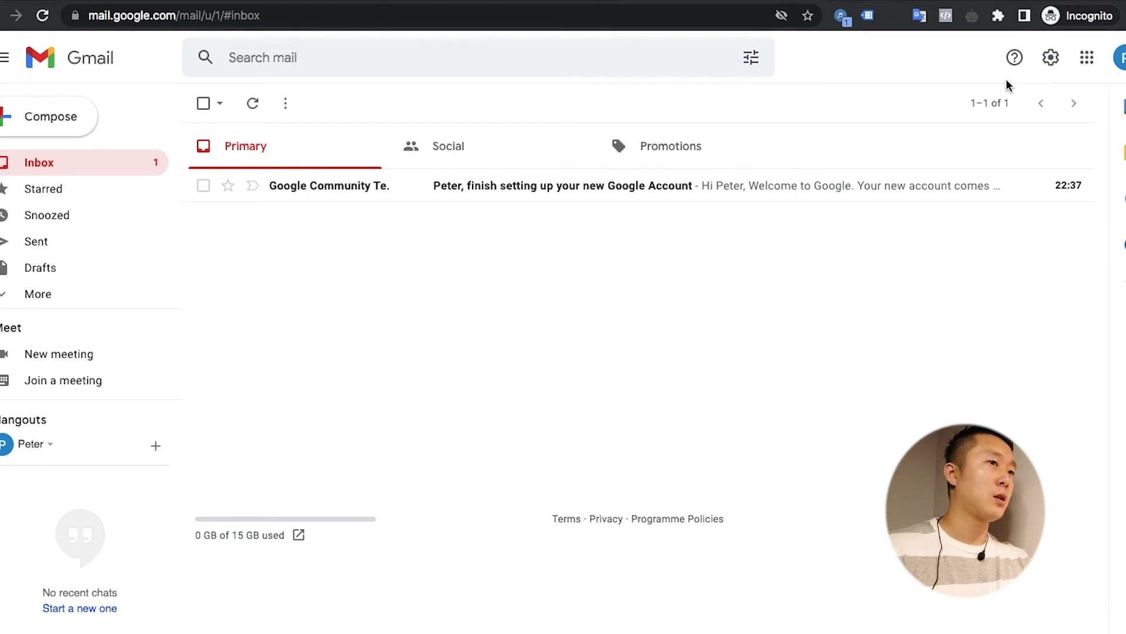
Go to Google Ads through the Google apps grid in Gmail
click(1086, 60)
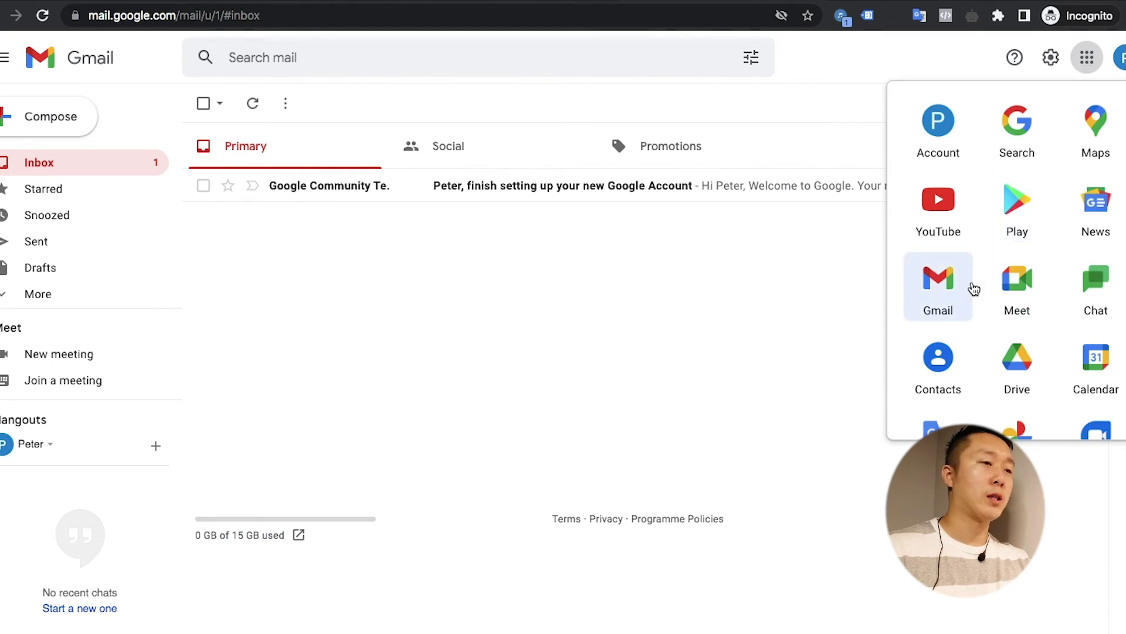
scroll(974, 288, down, 10)
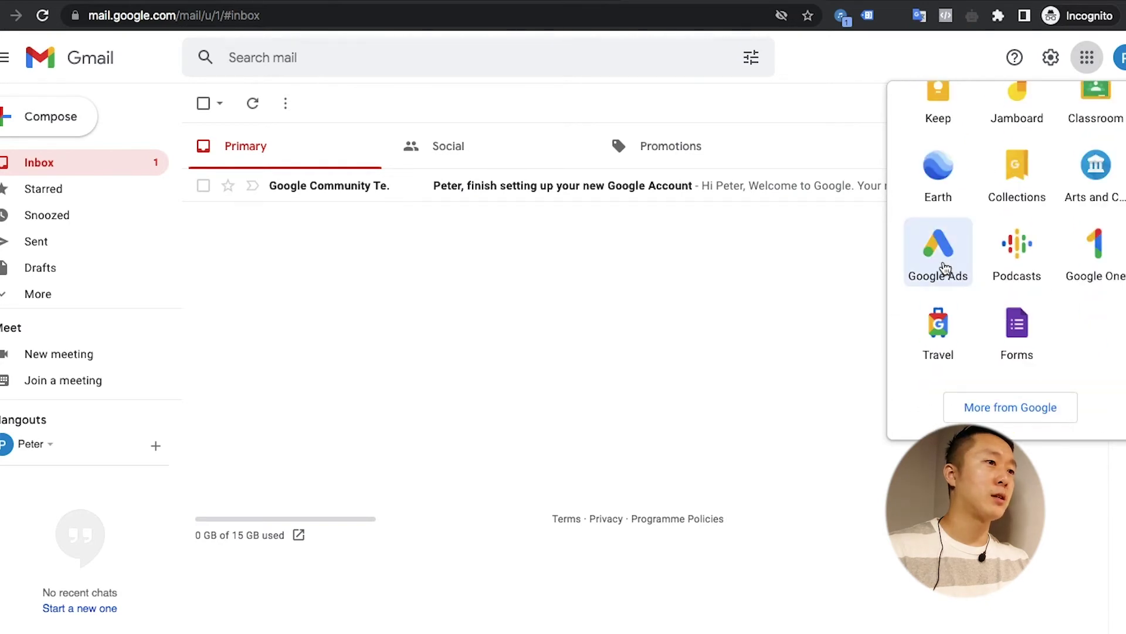
click(945, 269)
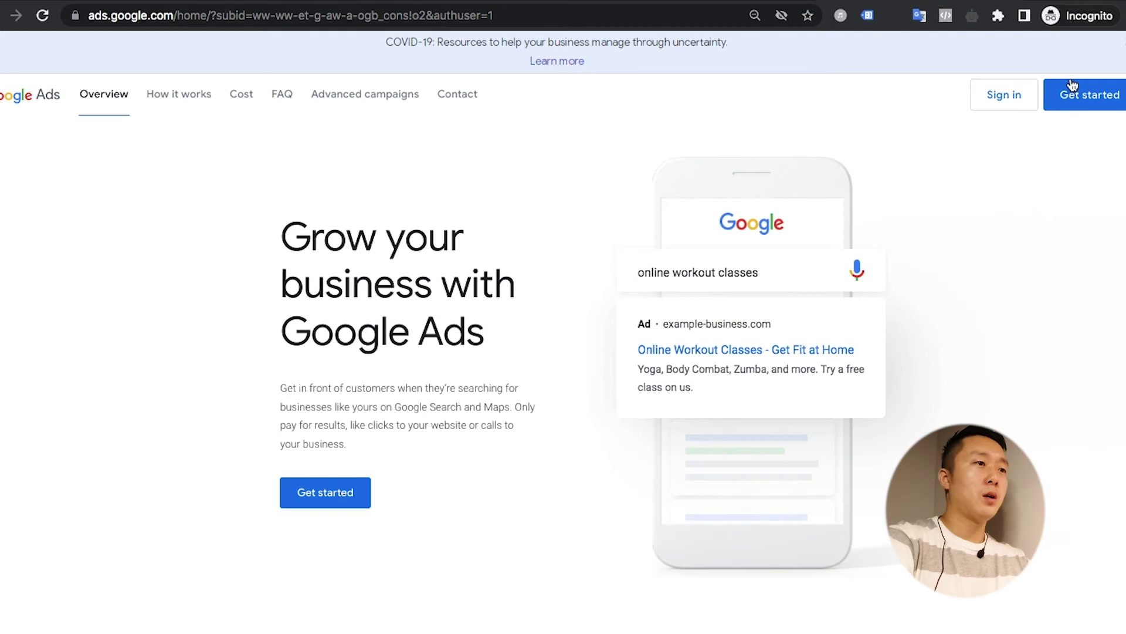
Sign in to Google Ads with the newly created account and start a new Google Ads account
click(990, 105)
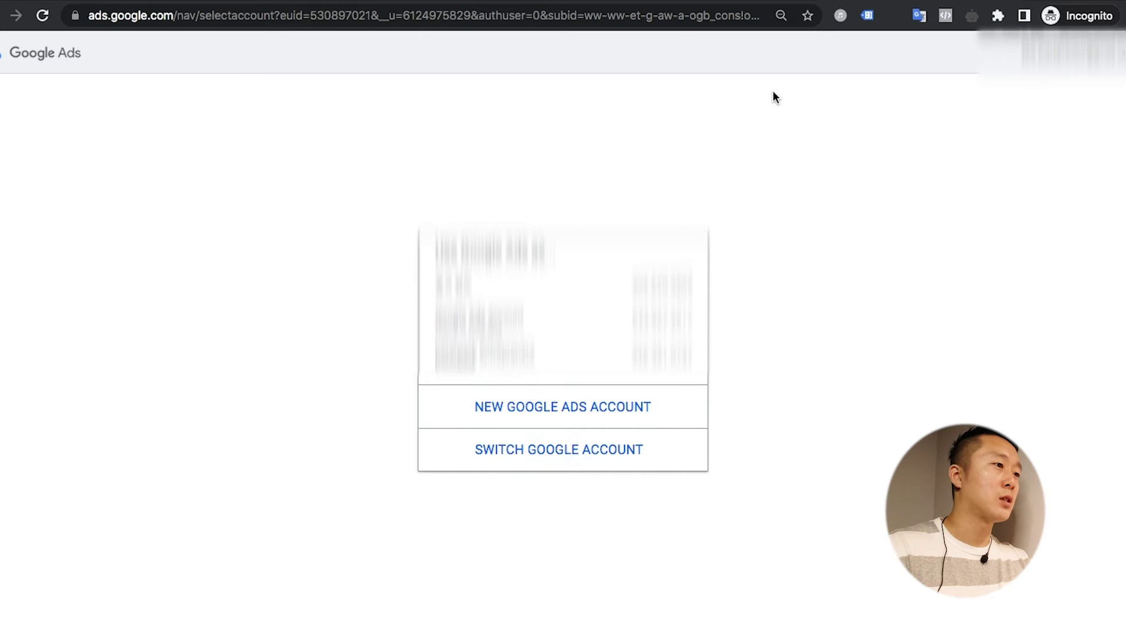
click(562, 455)
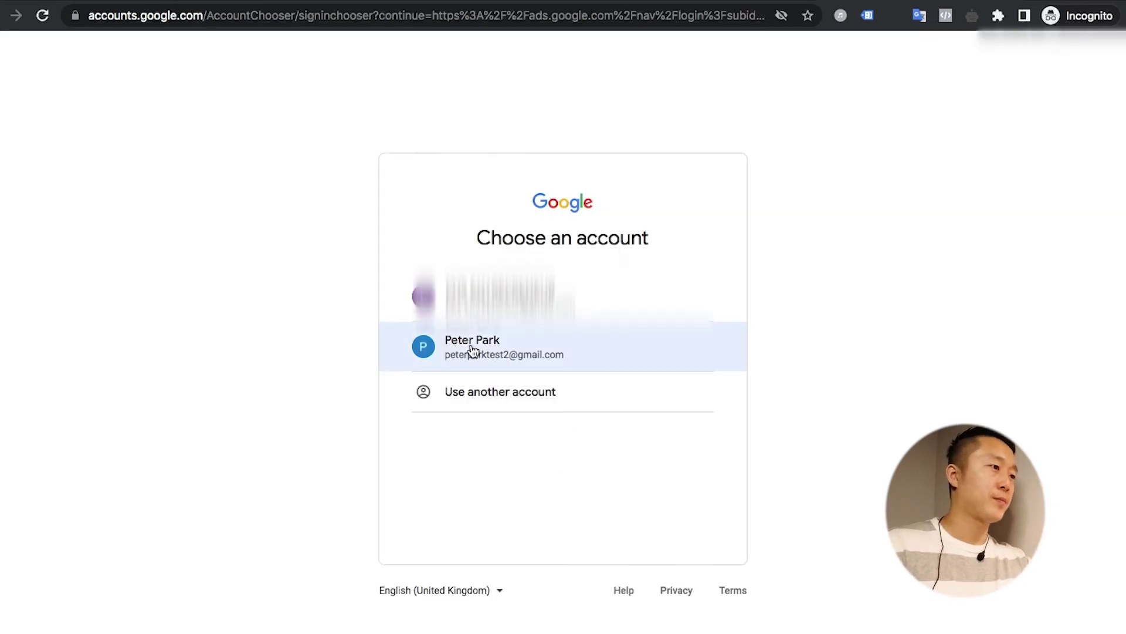
click(484, 351)
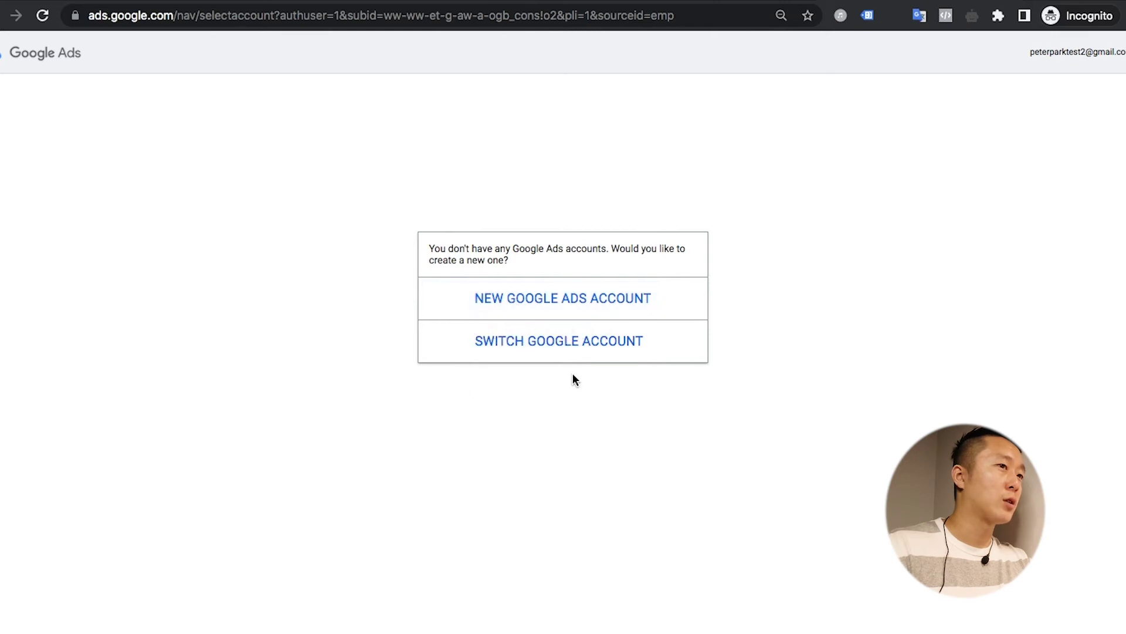
click(530, 309)
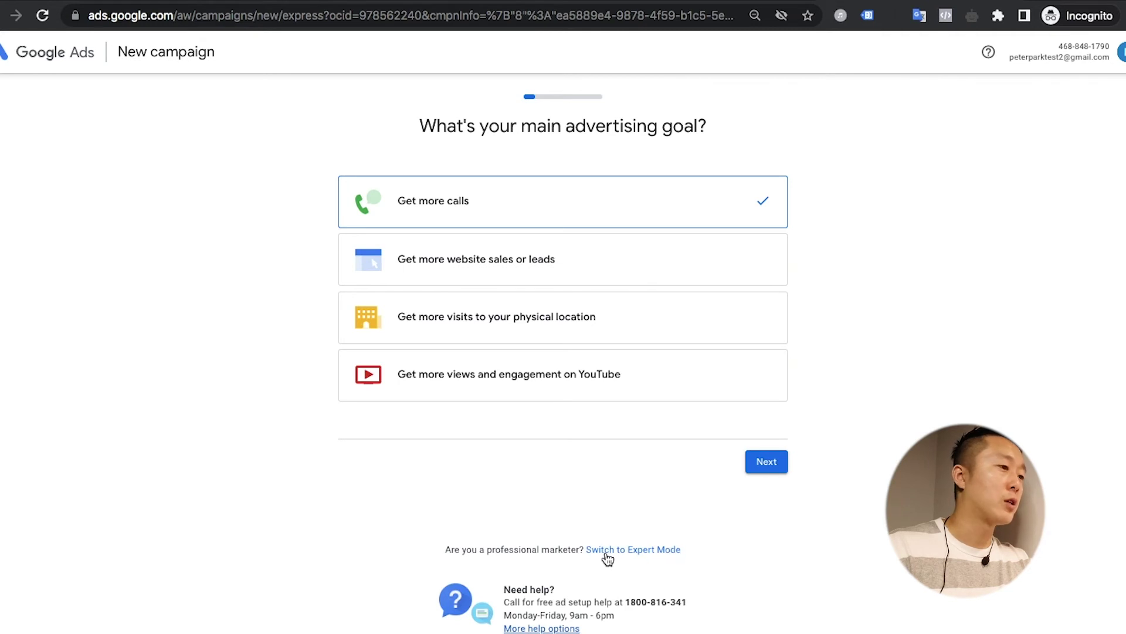
Switch to Expert Mode and create the account without a campaign
click(645, 550)
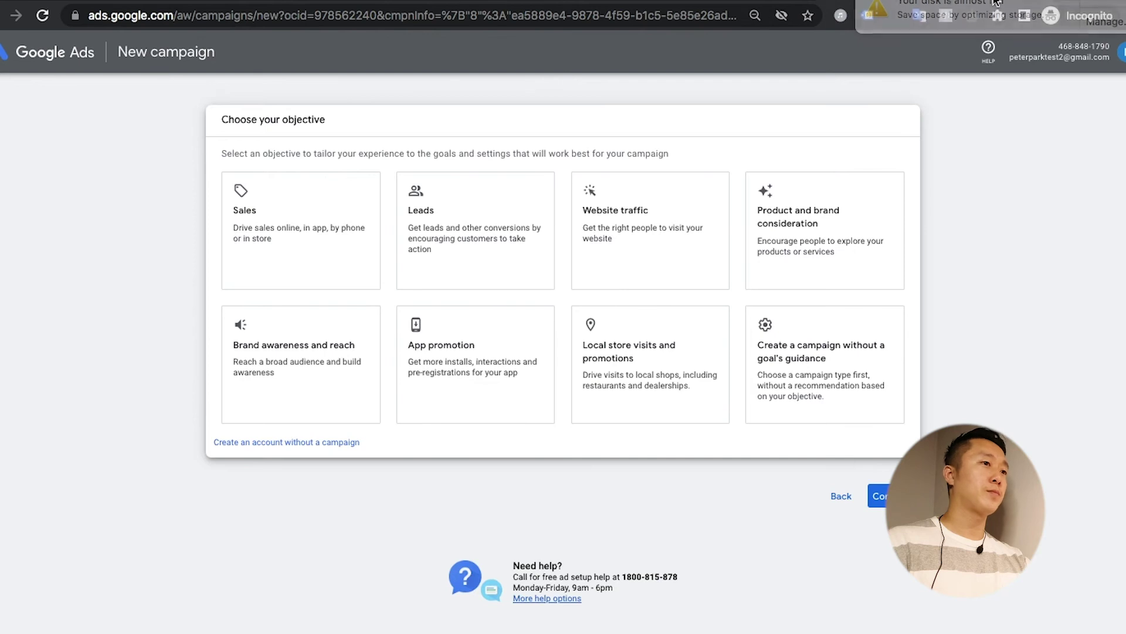
click(268, 443)
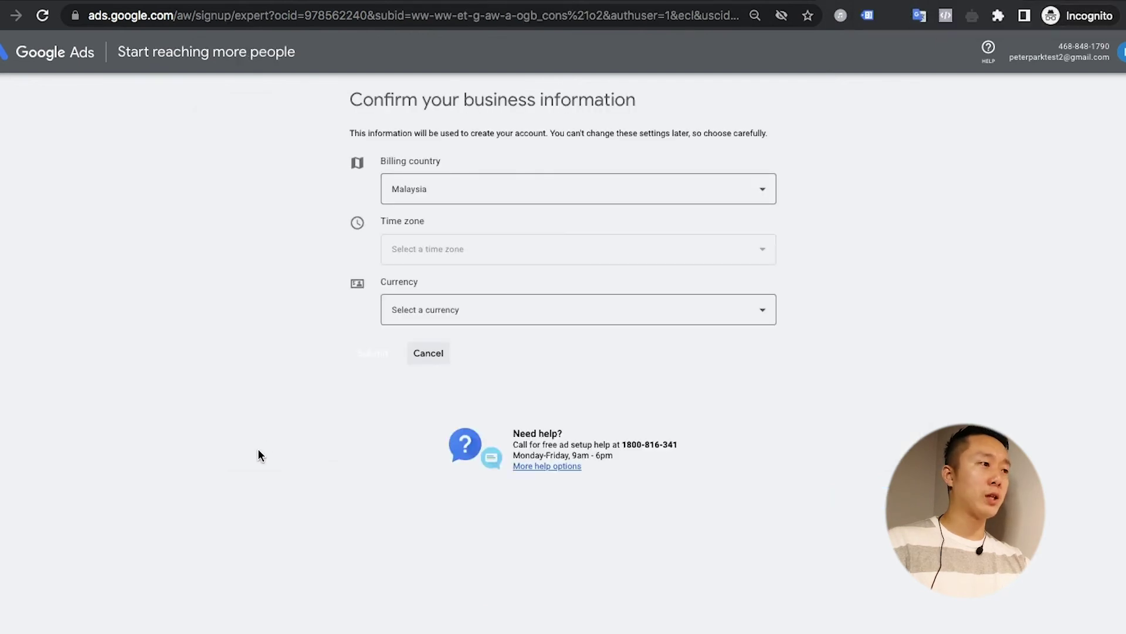
Confirm Malaysia billing with (GMT+08:00) Malaysia Time and MYR currency, and submit
click(579, 191)
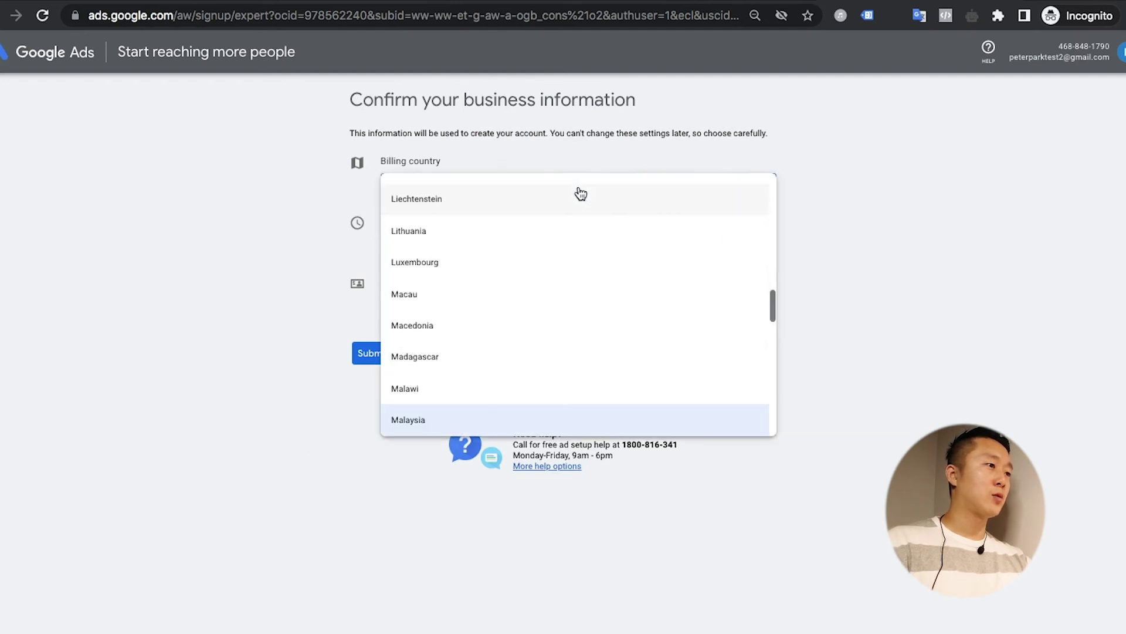
click(902, 300)
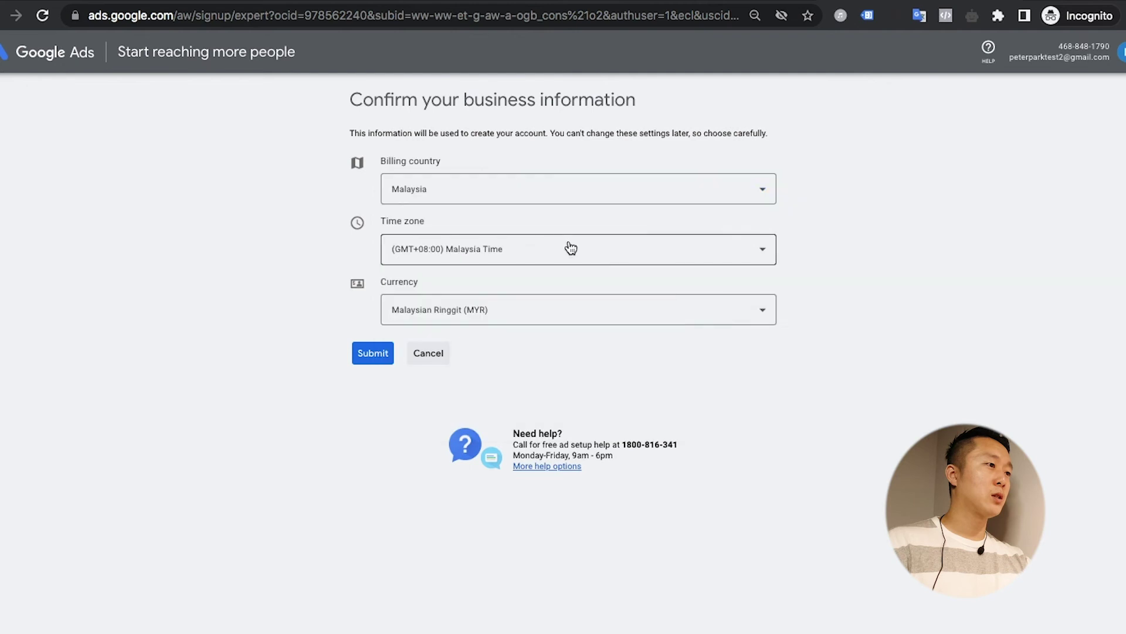
click(485, 194)
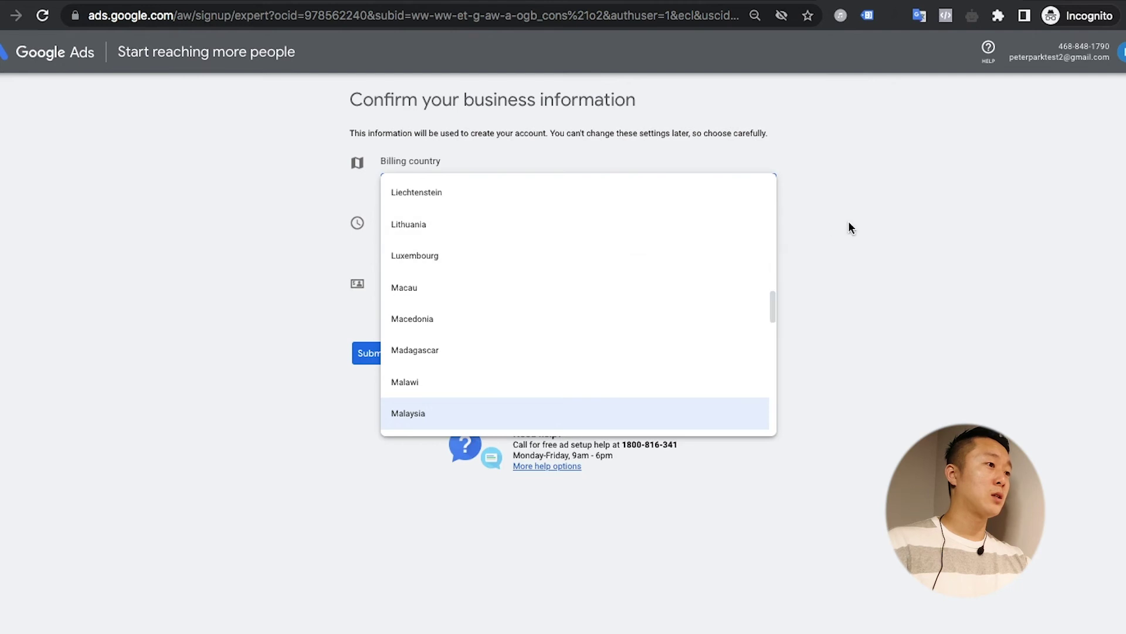
click(806, 247)
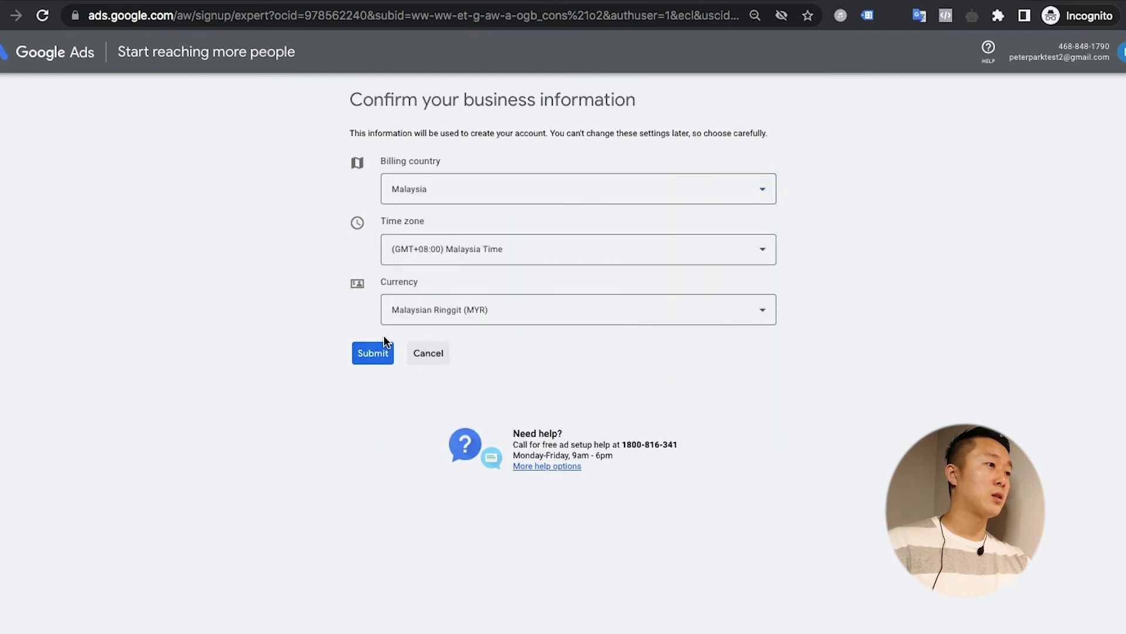
click(460, 189)
key(Return)
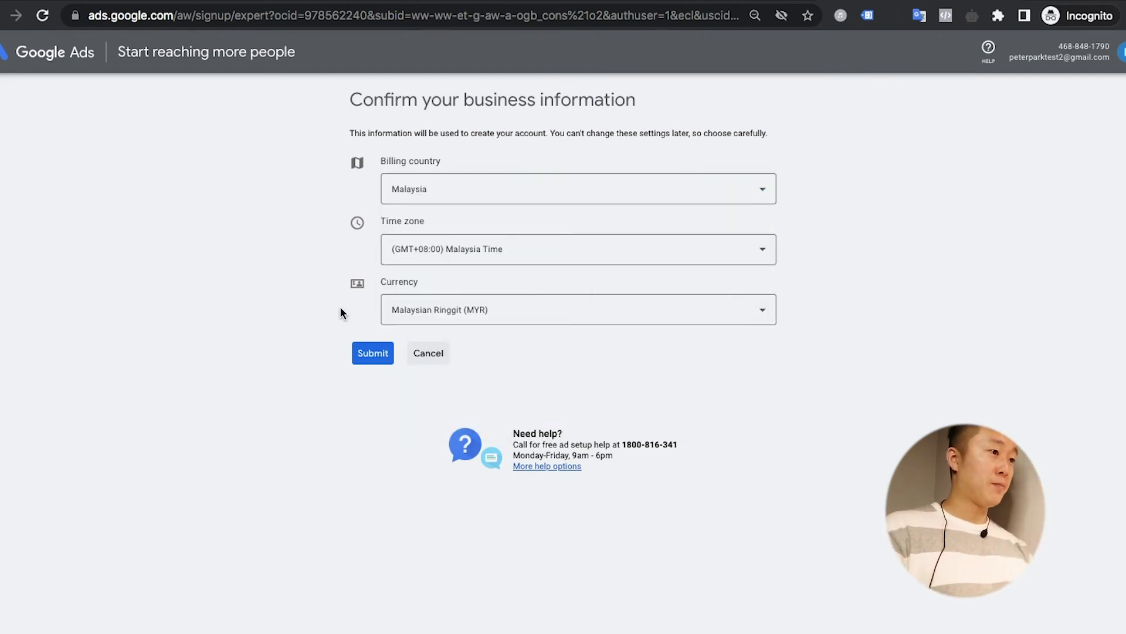
click(375, 353)
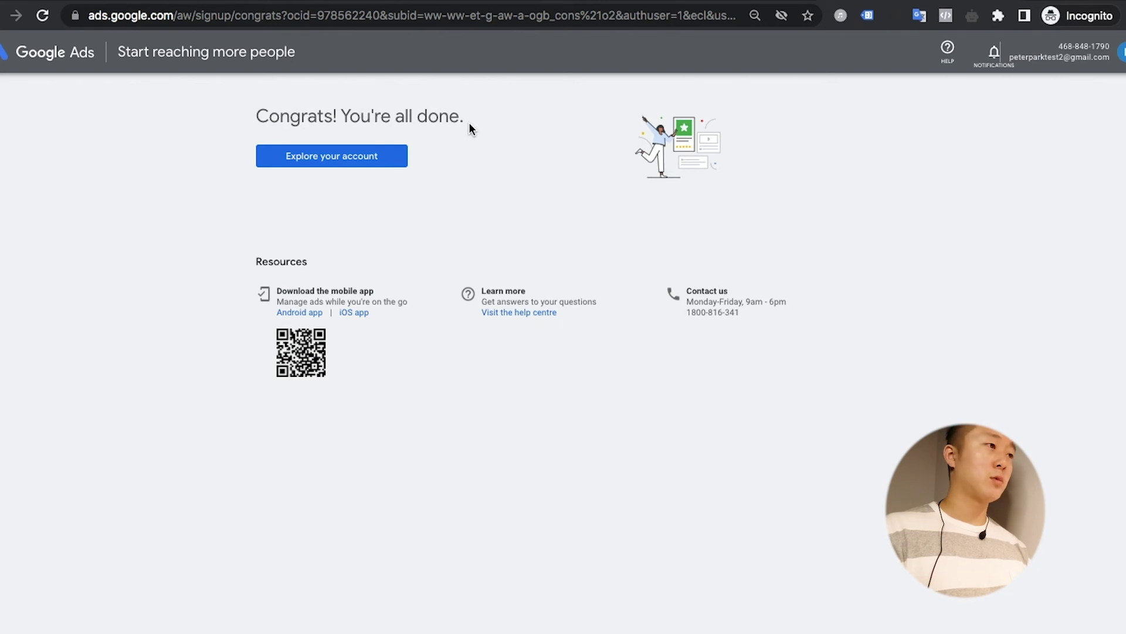
Explore the new account's overview, then open Keyword Planner from Tools and Settings
click(363, 162)
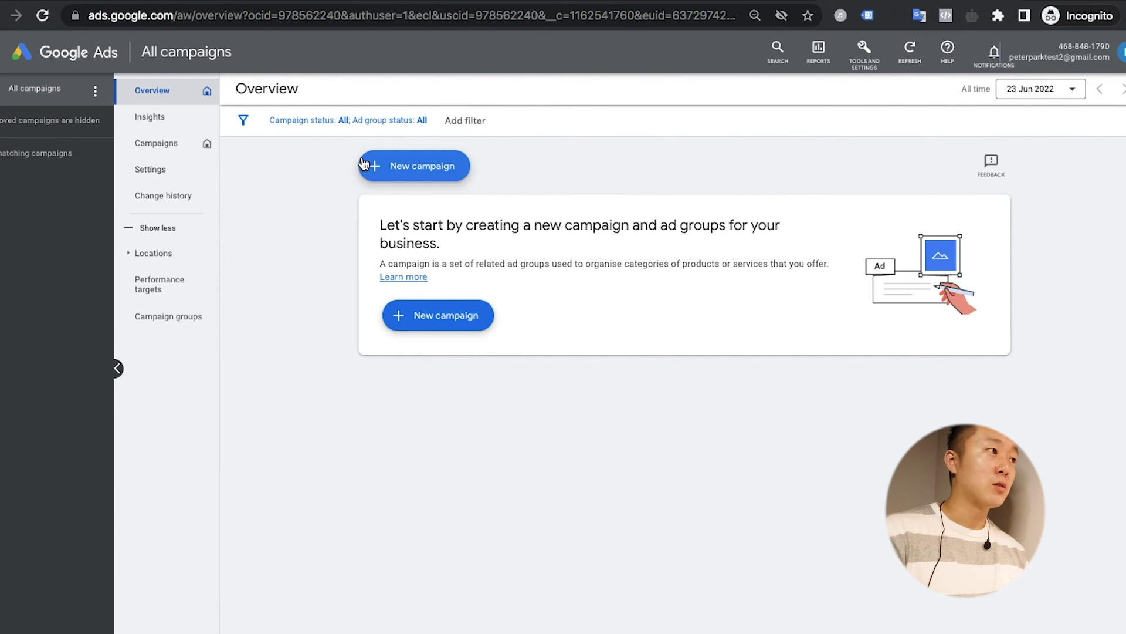
click(864, 52)
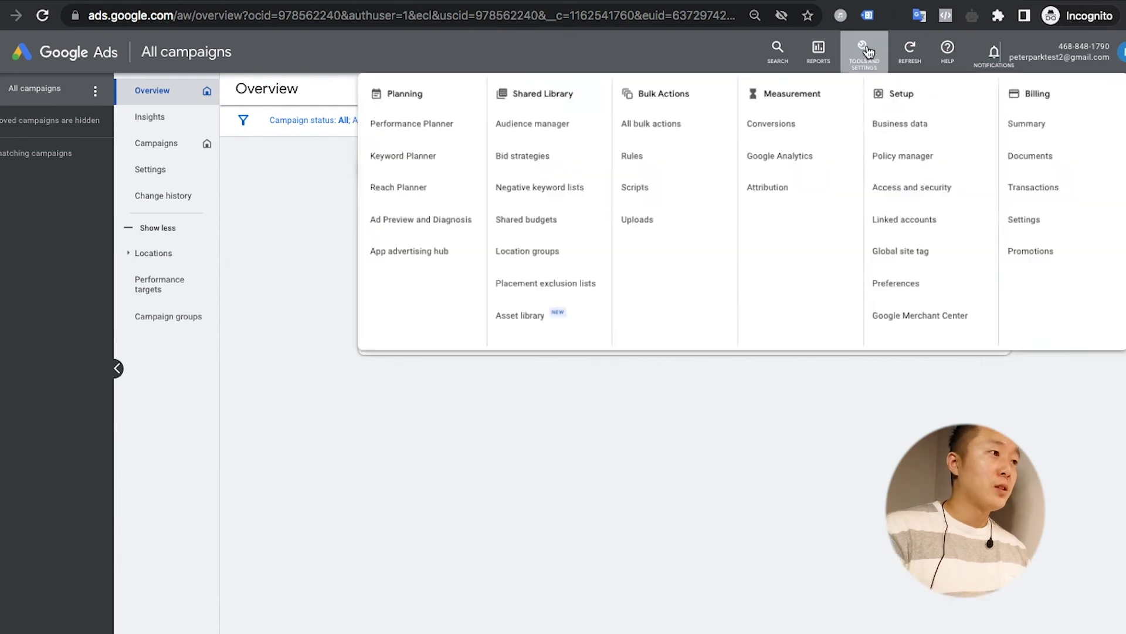
click(352, 163)
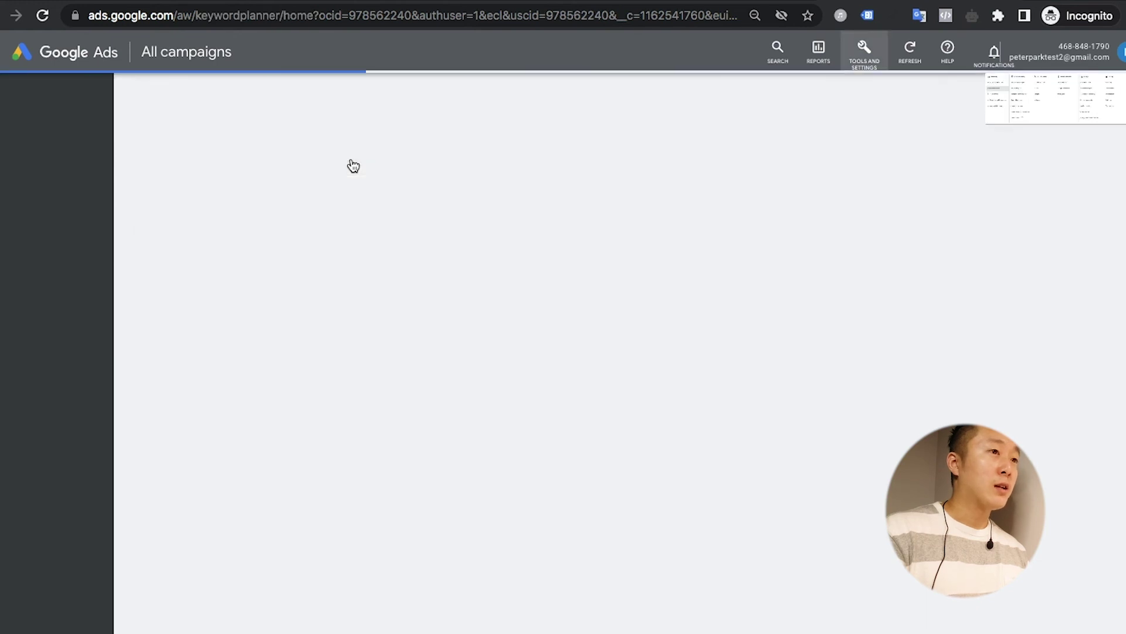